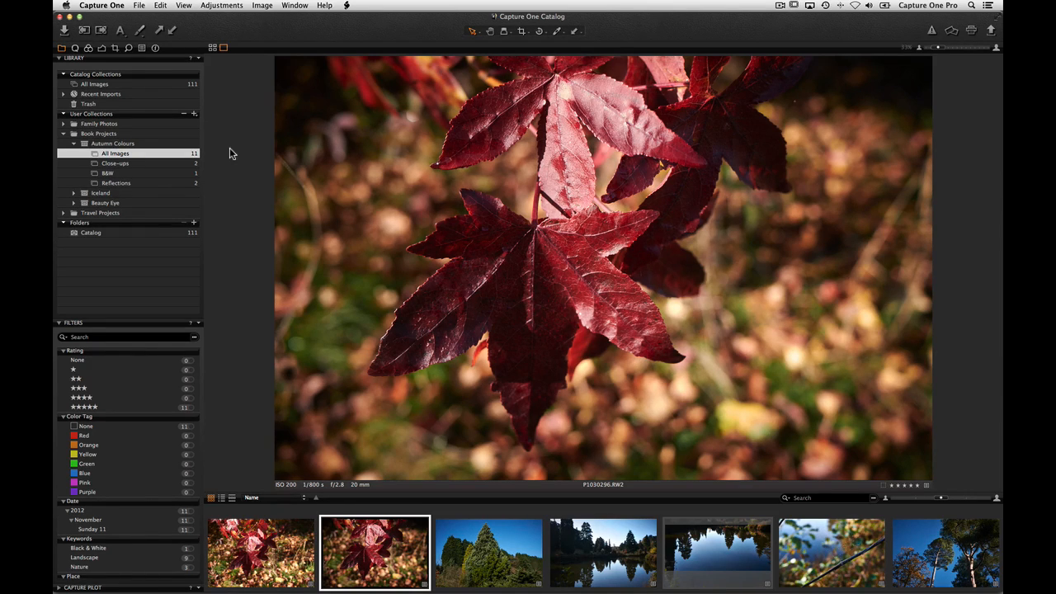
Step: Choose the PANASONIC card under Devices as the import source, previewing its 17 RW2 images
click(64, 30)
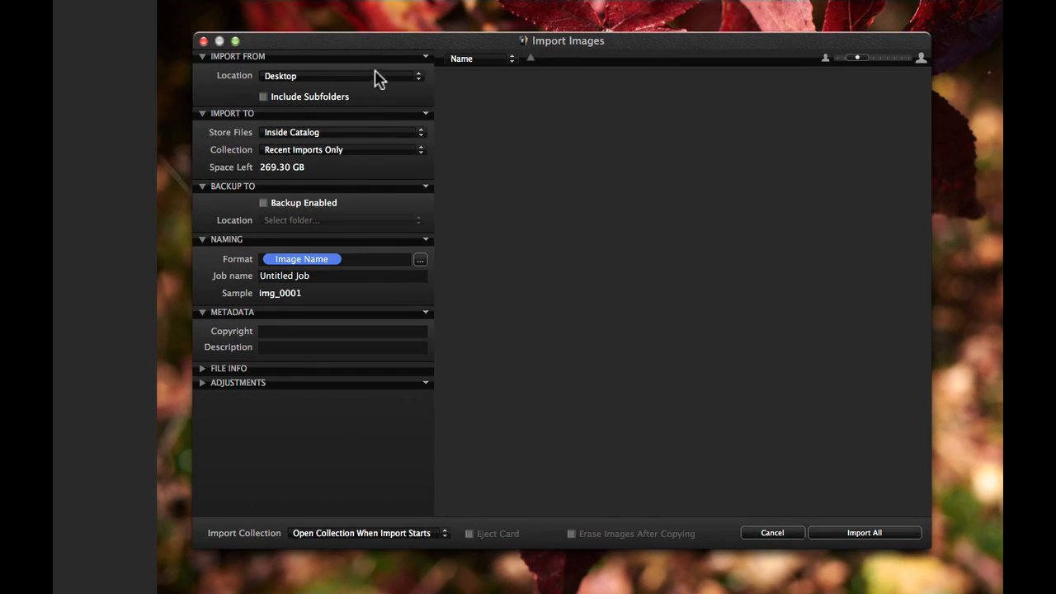
click(378, 77)
click(374, 113)
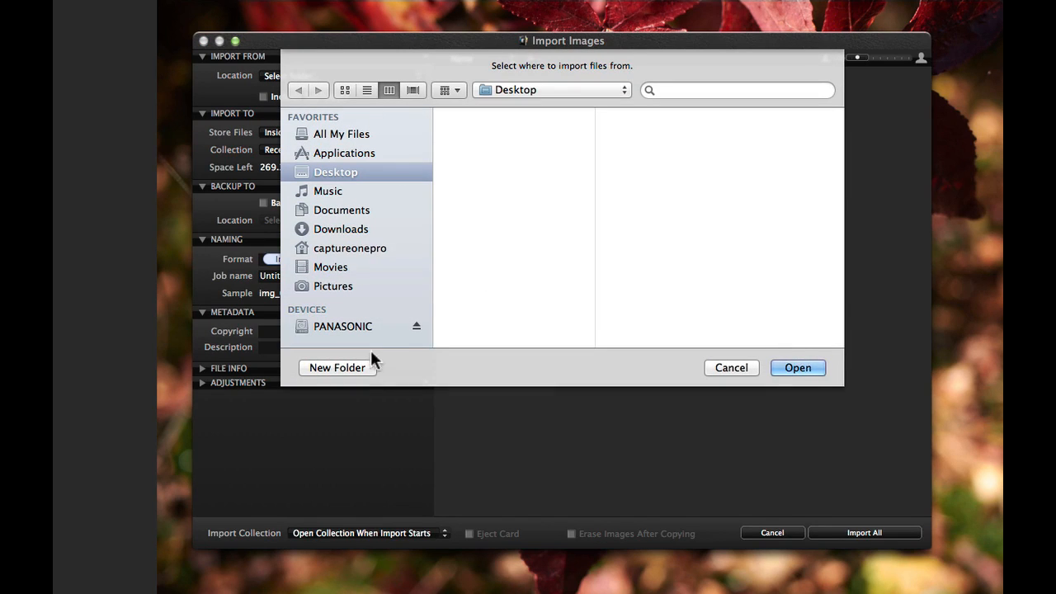
click(355, 326)
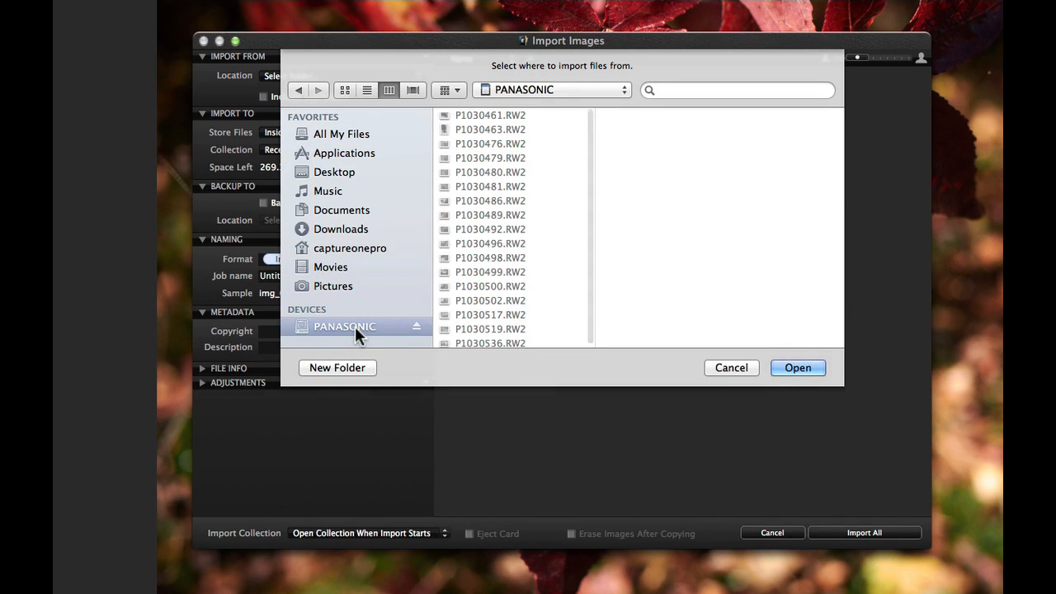
click(797, 368)
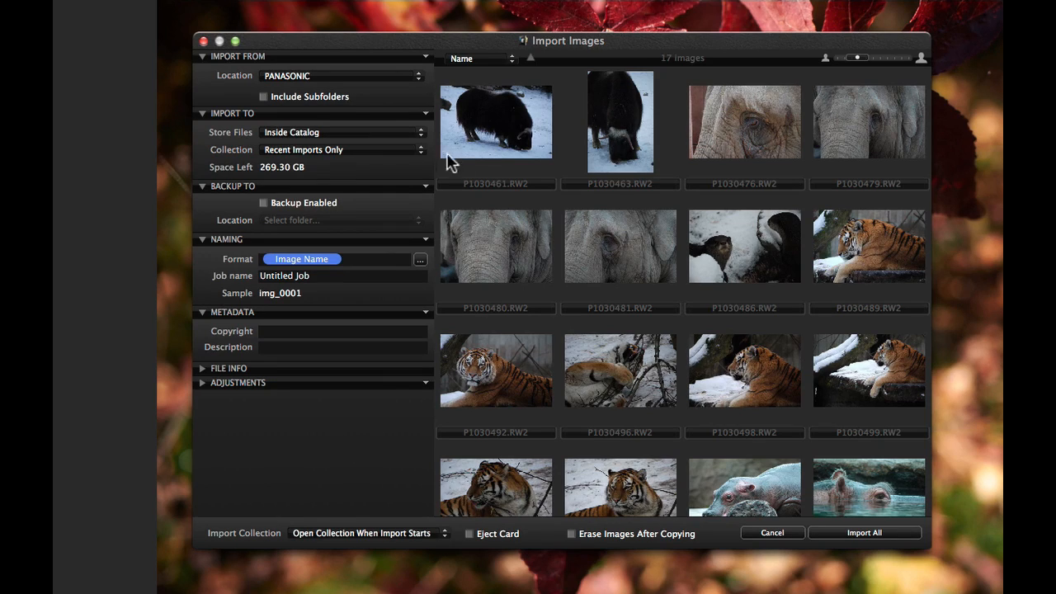
click(420, 133)
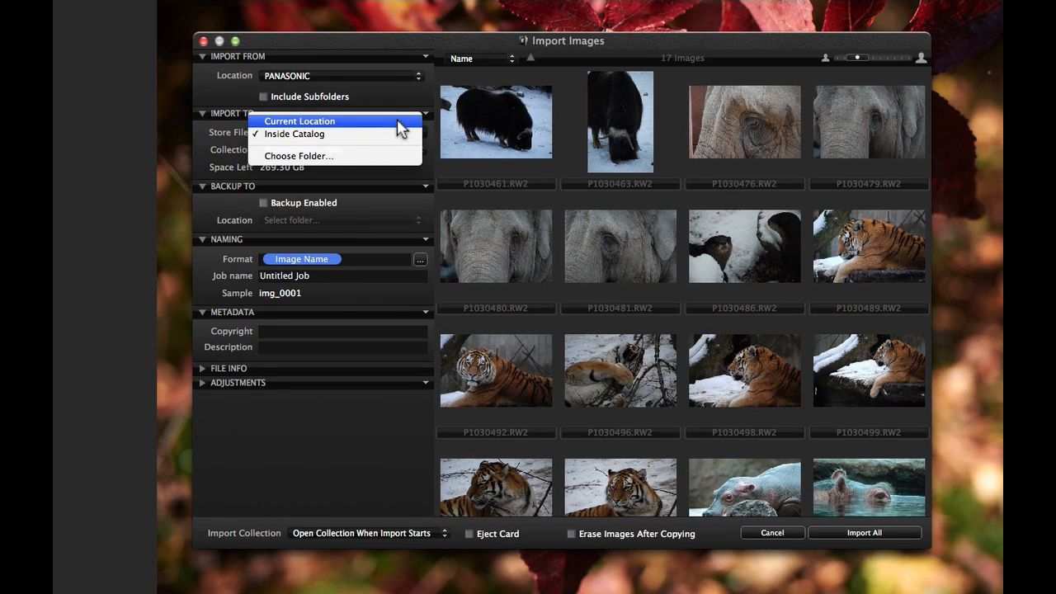
click(399, 134)
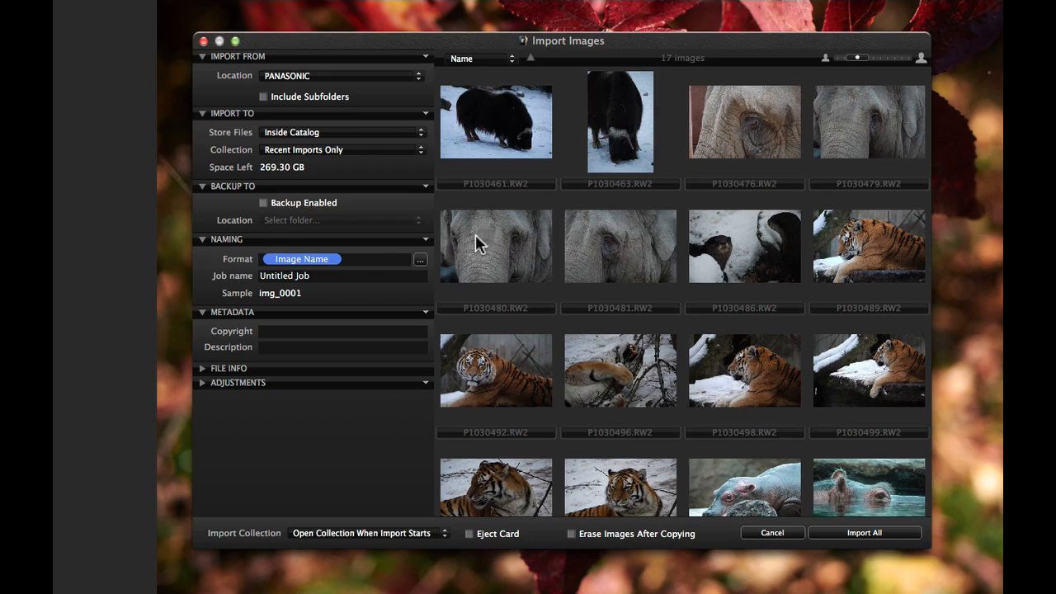
Step: Leave the naming format unchanged and turn off Include Existing Adjustments for the import
click(421, 260)
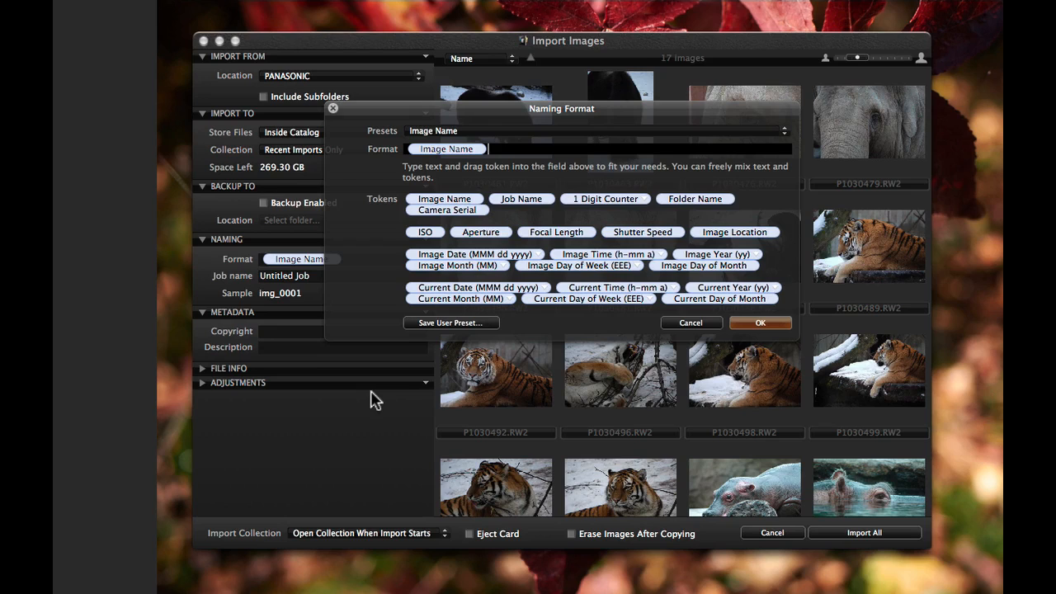
click(685, 325)
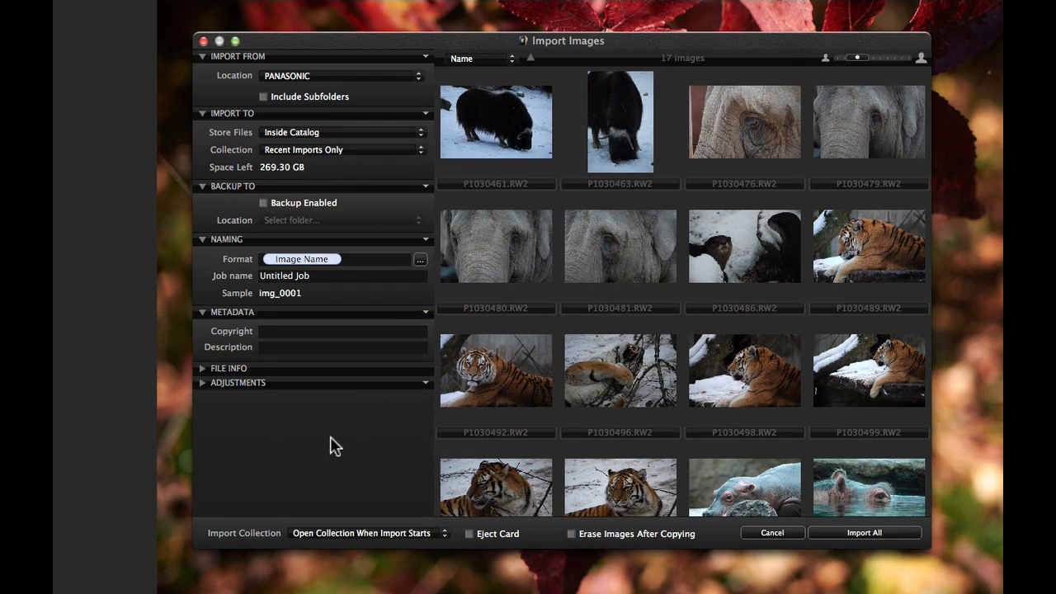
click(202, 383)
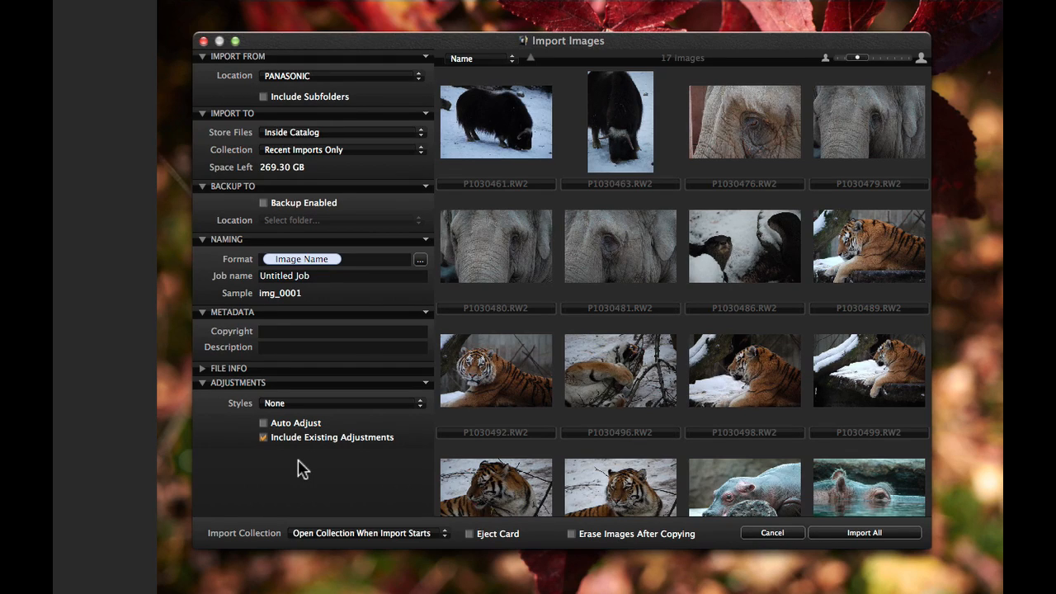
click(319, 440)
Step: Import all 17 images into the catalog and show them as filmstrip thumbnails with names
click(864, 532)
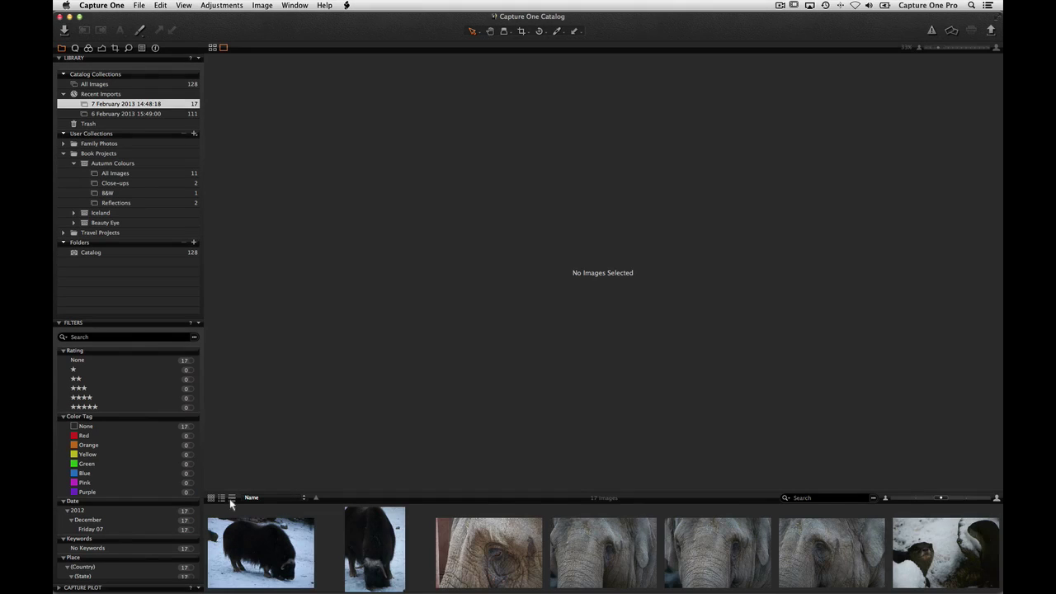
click(232, 497)
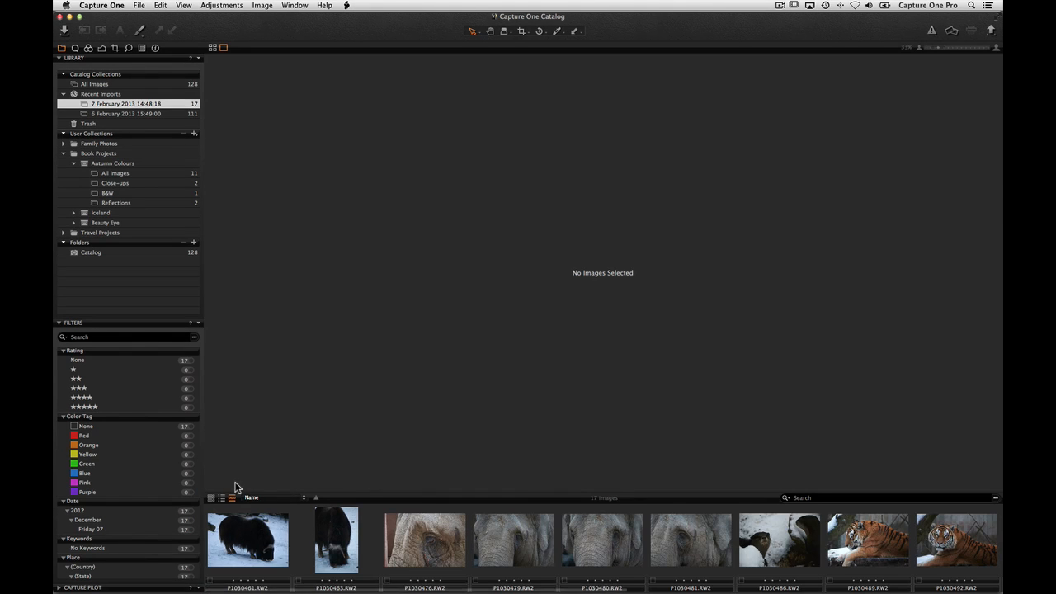